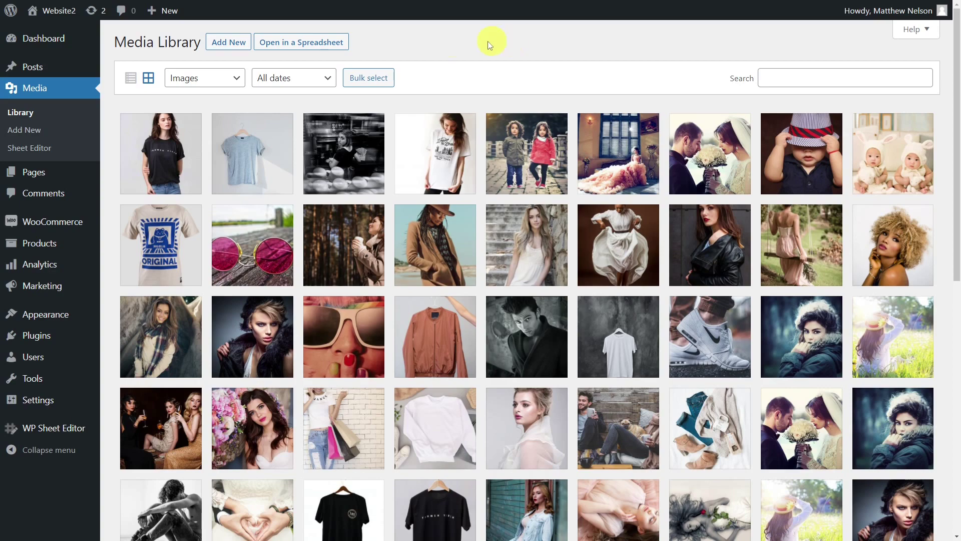
- Open the Media Library in the spreadsheet editor, showing all 132 media rows
left_click(306, 42)
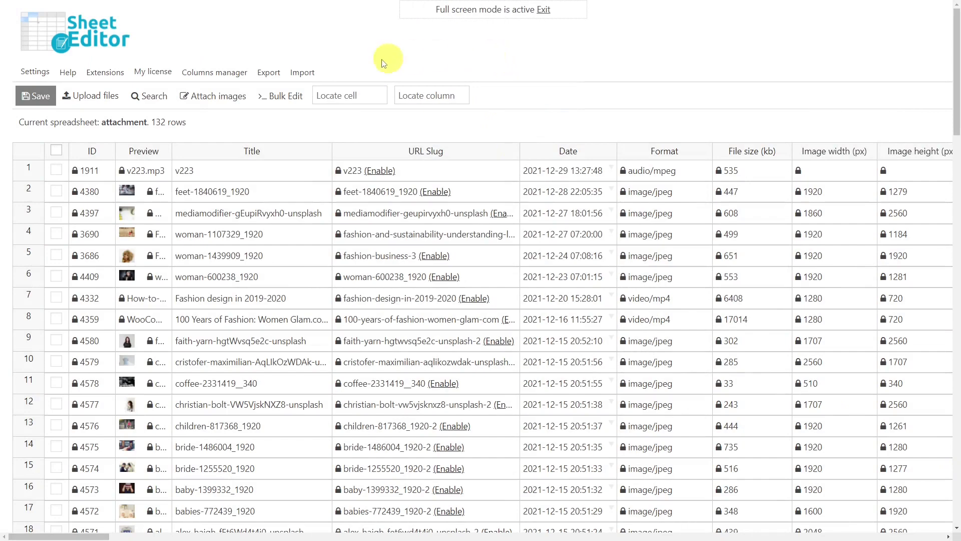
- Enter the keyword 'woman' as the Contains keyword search filter
left_click(159, 91)
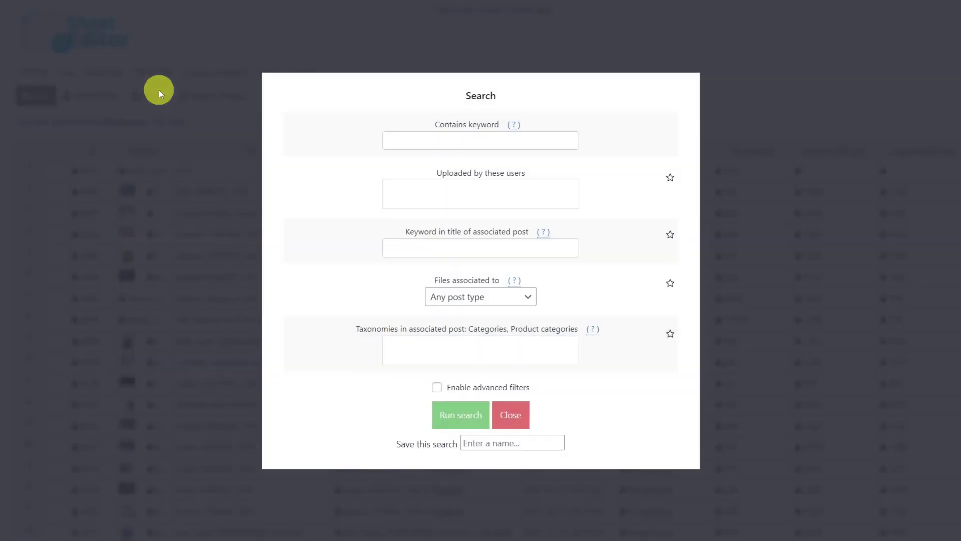
left_click(415, 140)
type("woman")
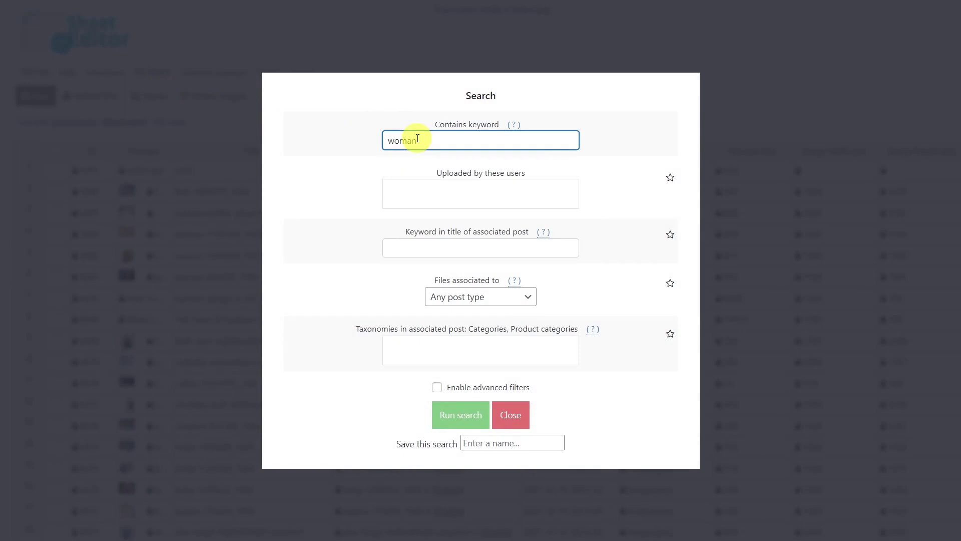
- Add an advanced filter Format CONTAINS image and run the search
left_click(437, 388)
scroll(438, 382, "down", 4)
left_click(335, 210)
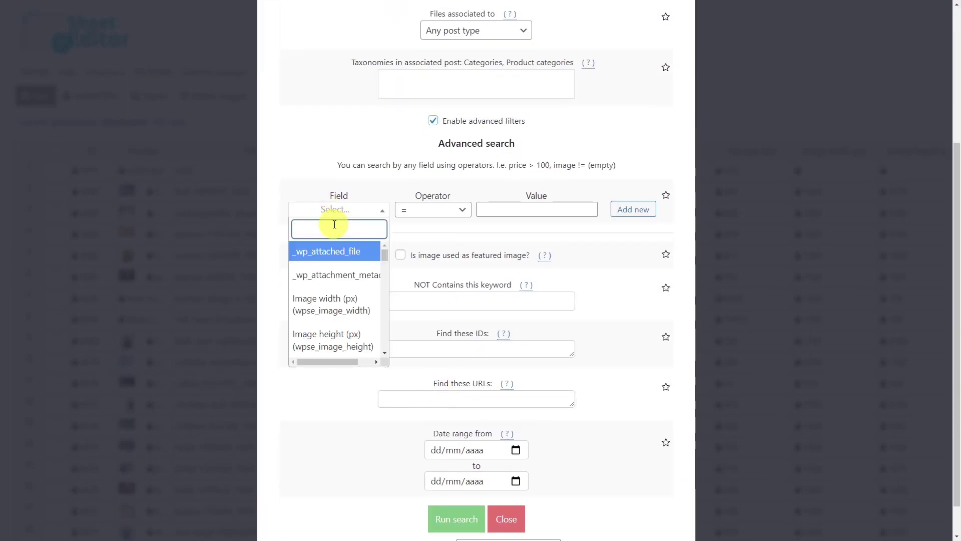
type("for")
left_click(333, 254)
left_click(437, 212)
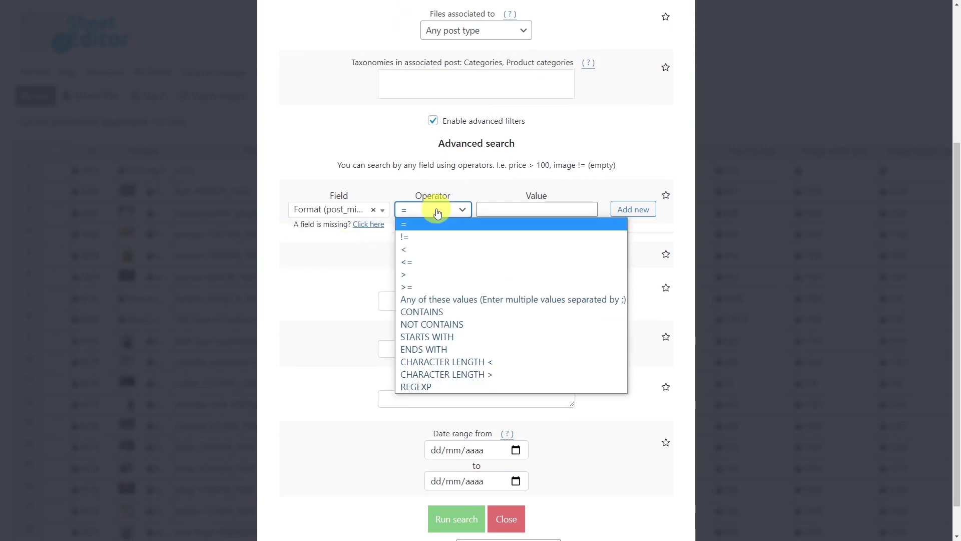
left_click(447, 310)
left_click(514, 209)
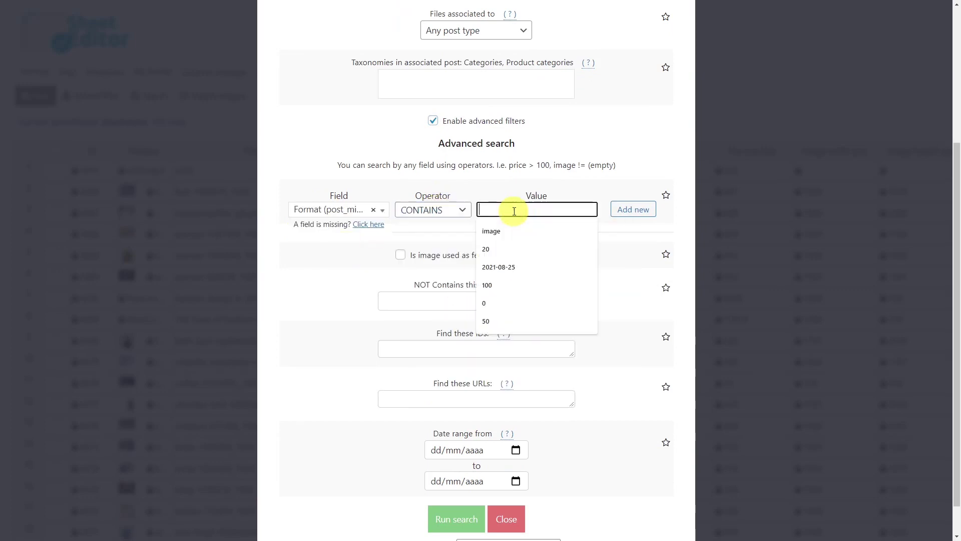
left_click(506, 230)
scroll(452, 401, "down", 1)
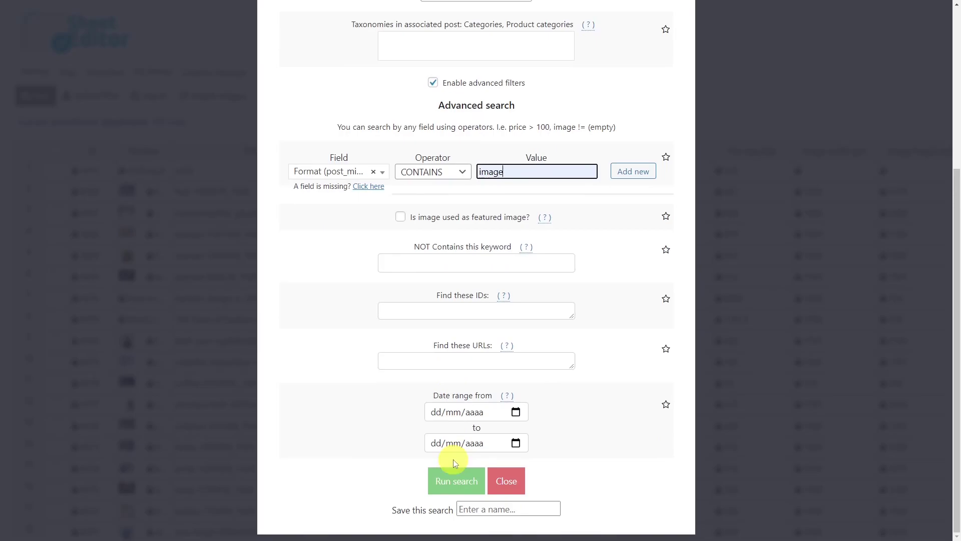
left_click(446, 484)
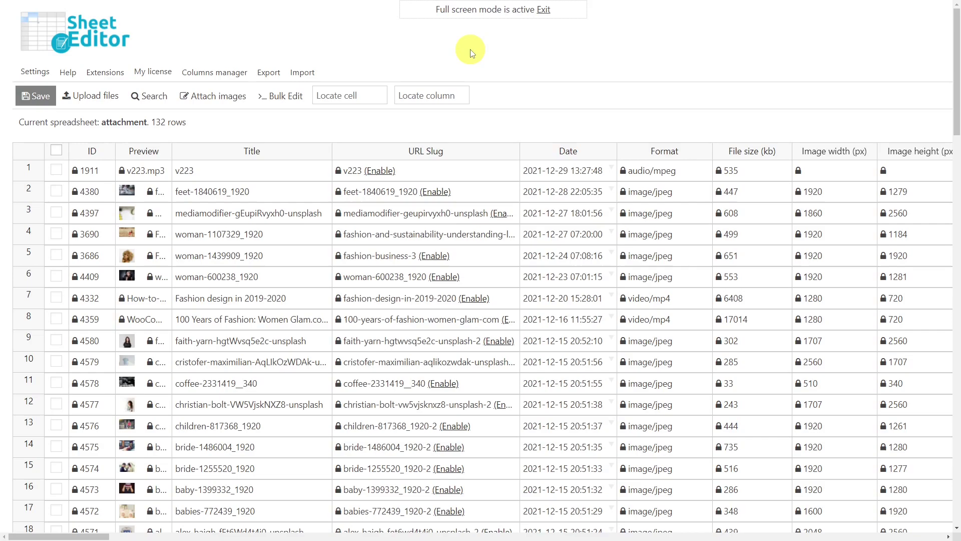
- Add an advanced search filter Format CONTAINS image
left_click(154, 100)
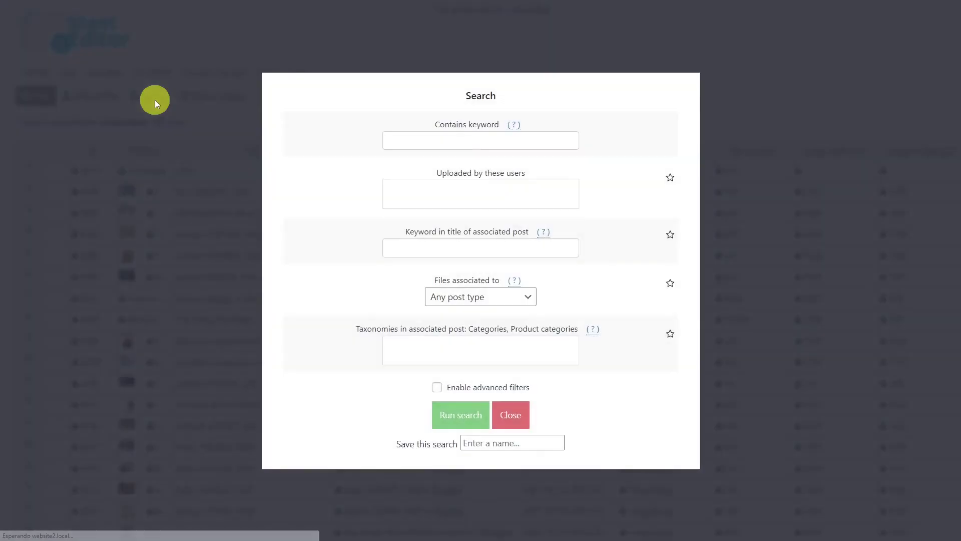
left_click(438, 387)
scroll(439, 386, "down", 3)
left_click(361, 259)
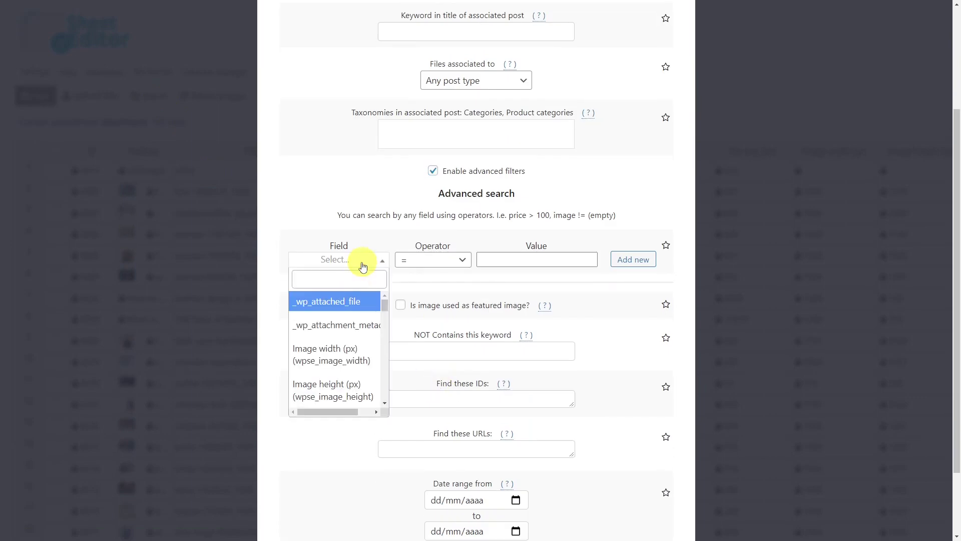
type("fo")
left_click(357, 299)
left_click(411, 260)
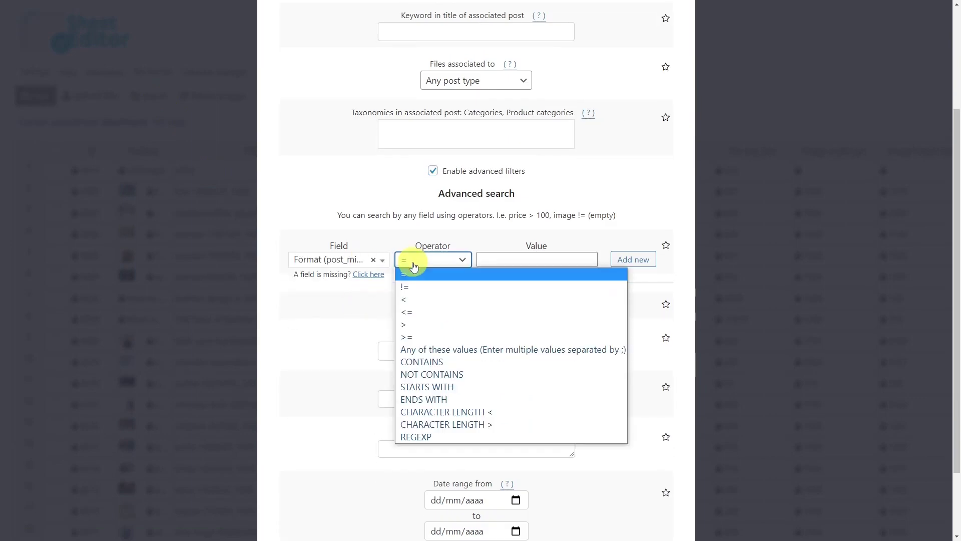
left_click(433, 358)
left_click(497, 261)
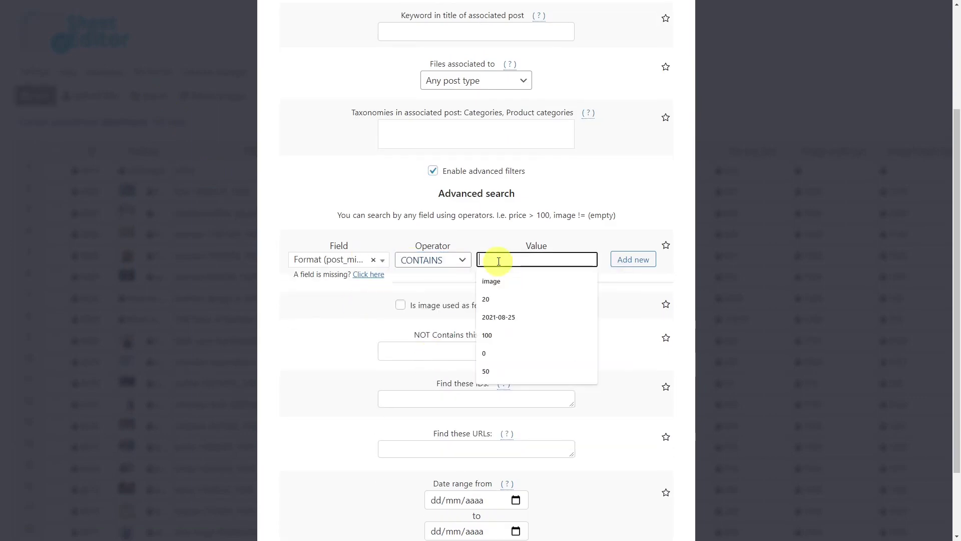
left_click(493, 281)
scroll(493, 292, "down", 2)
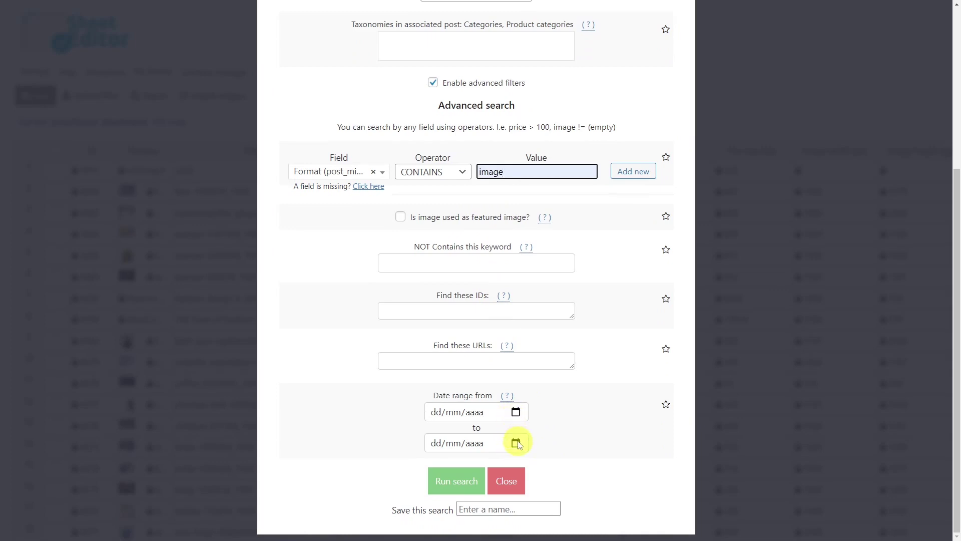
- Set the date range 01/06/2021 to 31/12/2021 and run the search
left_click(515, 411)
left_click(524, 240)
left_click(525, 241)
left_click(524, 241)
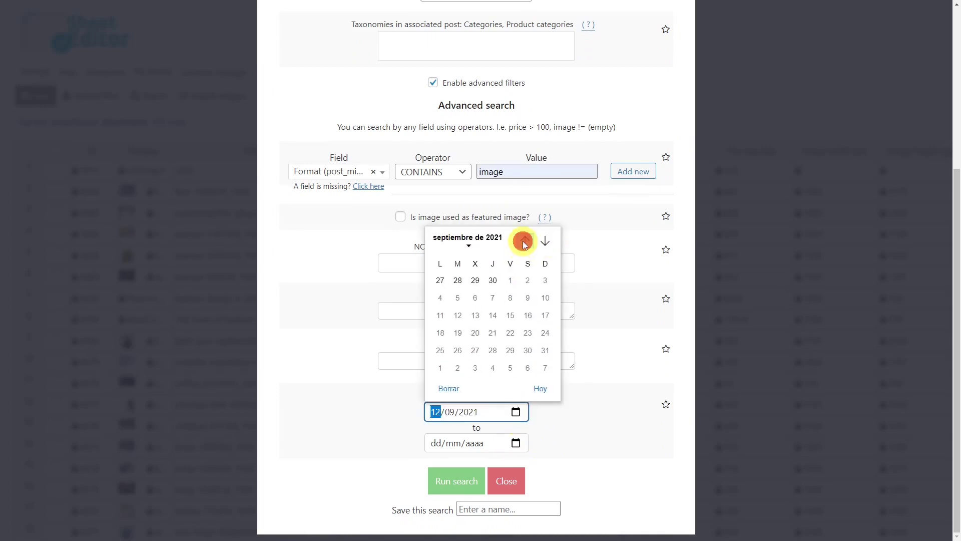
left_click(524, 241)
left_click(524, 241)
left_click(524, 241)
left_click(457, 284)
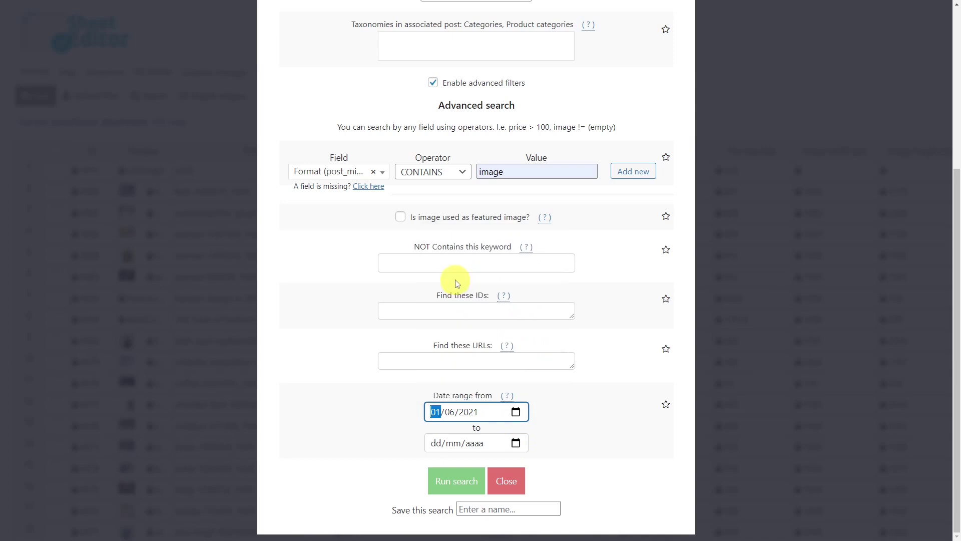
left_click(515, 442)
left_click(509, 382)
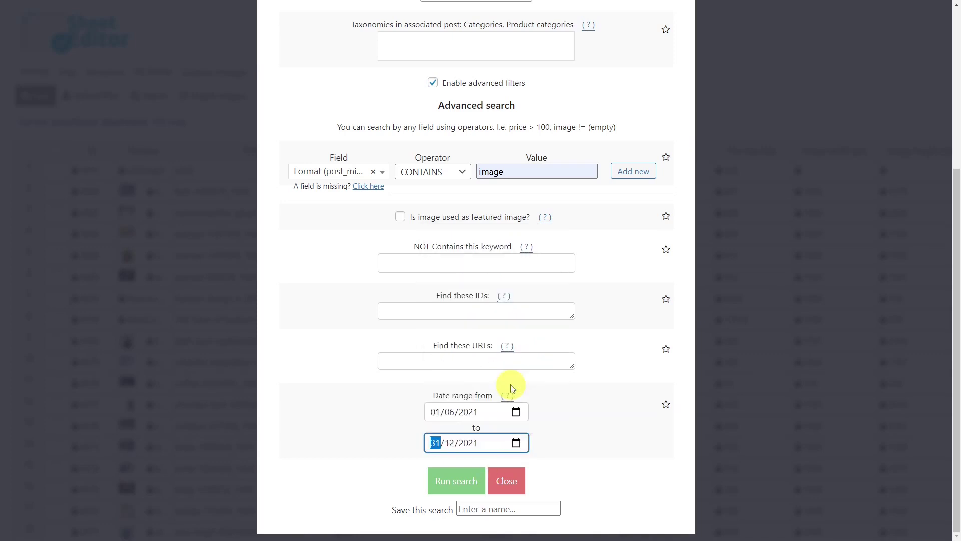
left_click(459, 481)
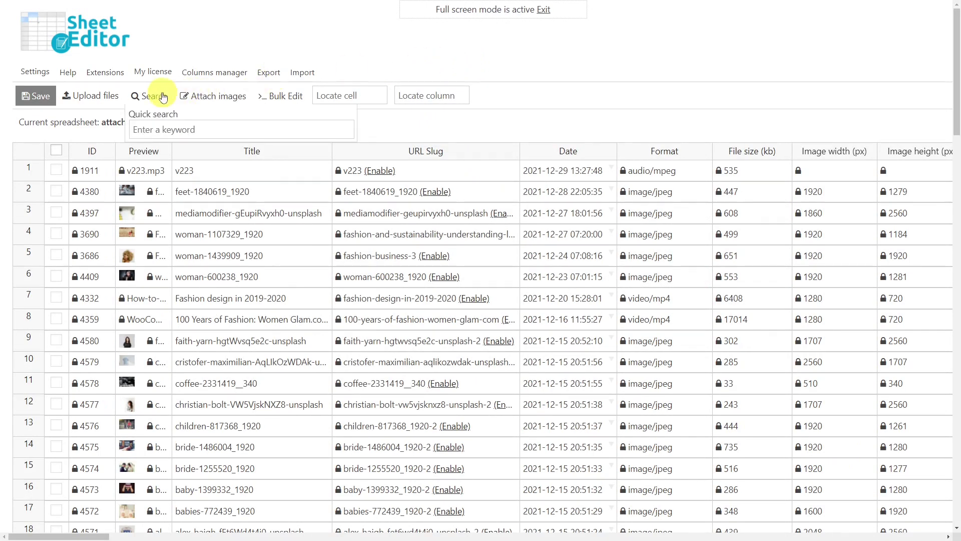
- Search with an advanced filter Format CONTAINS JPEG, picked from the suggested values
left_click(157, 94)
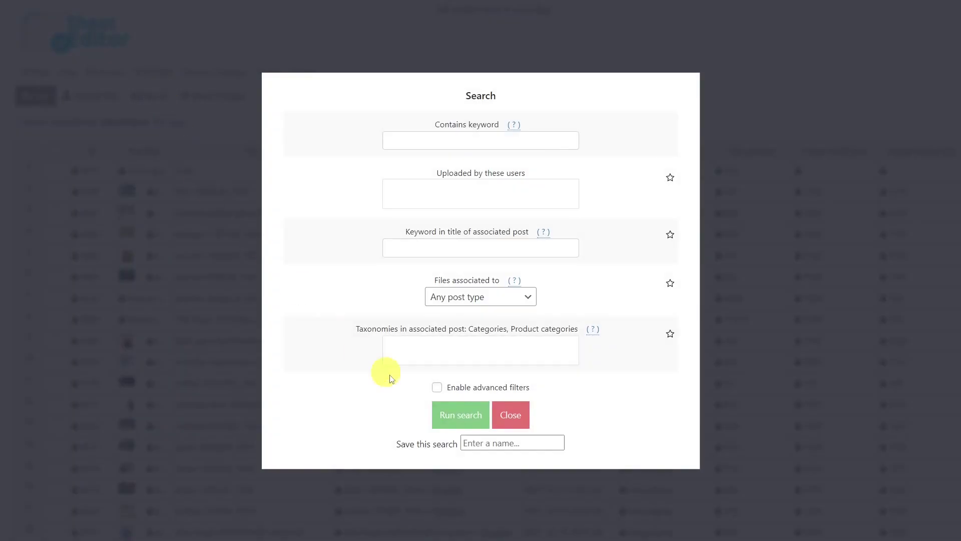
left_click(437, 388)
scroll(440, 393, "down", 5)
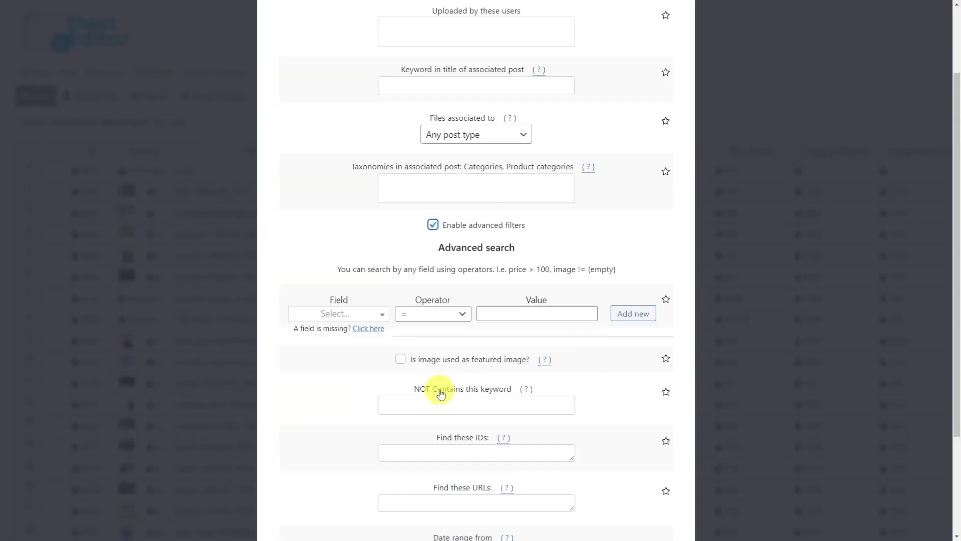
left_click(357, 172)
type("for")
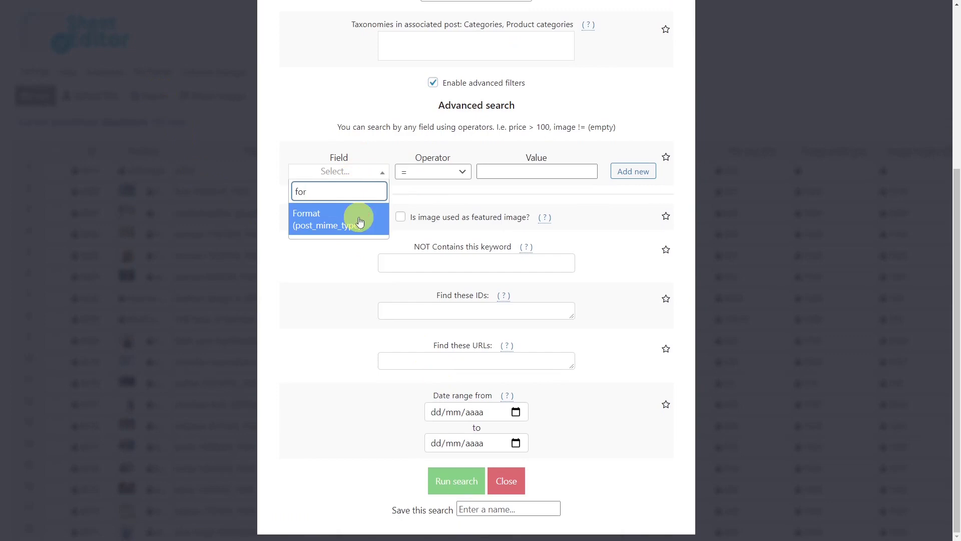
left_click(359, 216)
left_click(429, 172)
left_click(438, 275)
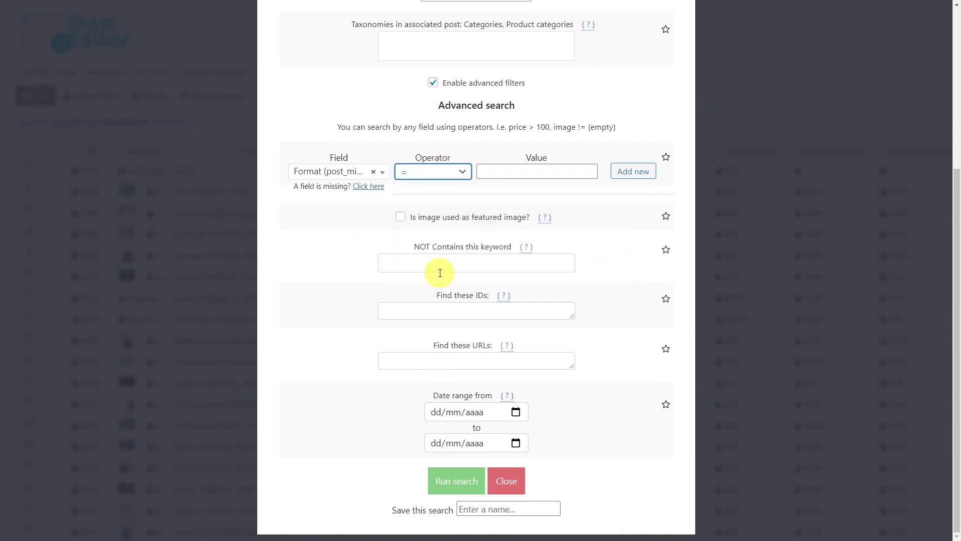
left_click(502, 171)
type("JPEG")
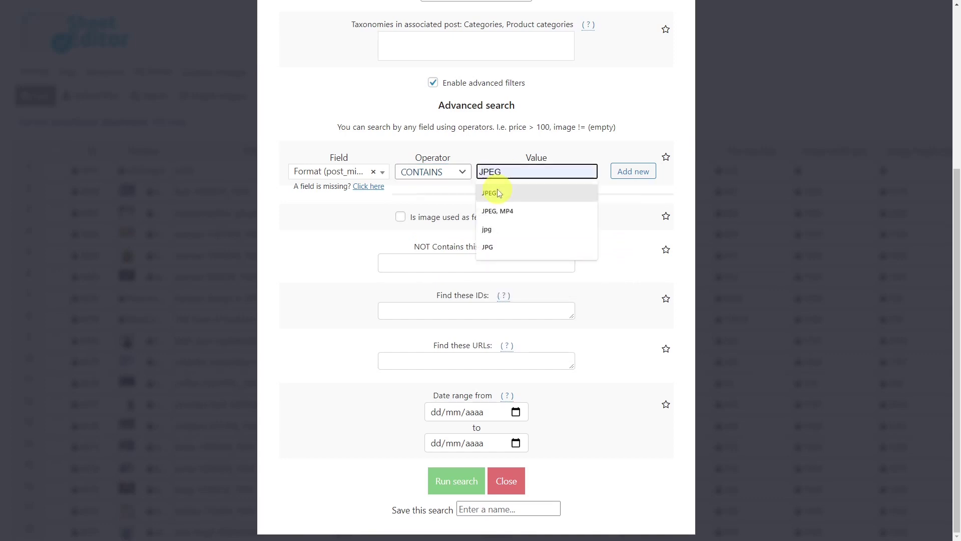
left_click(497, 190)
left_click(469, 478)
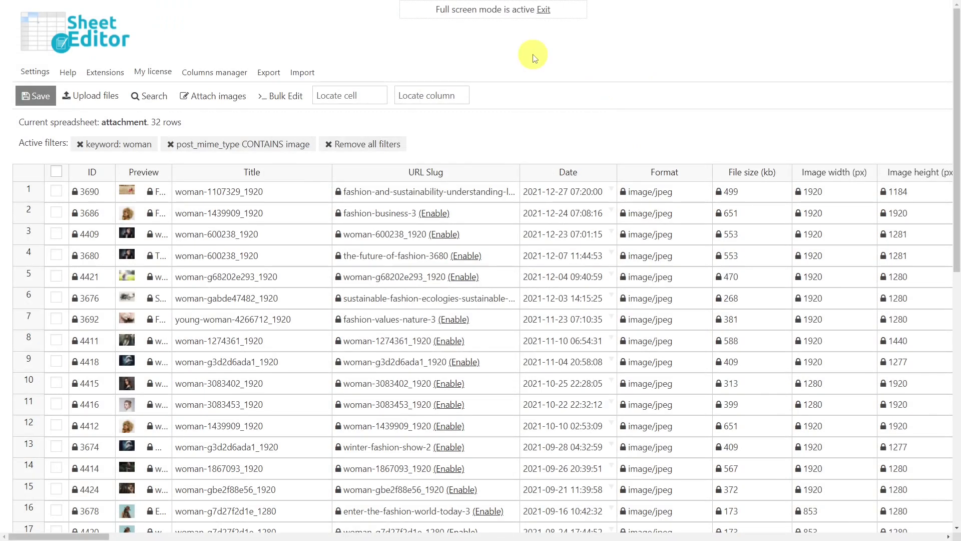
- Bulk edit all current search results, setting Status to 'Delete completely', and execute on 32 rows
left_click(287, 95)
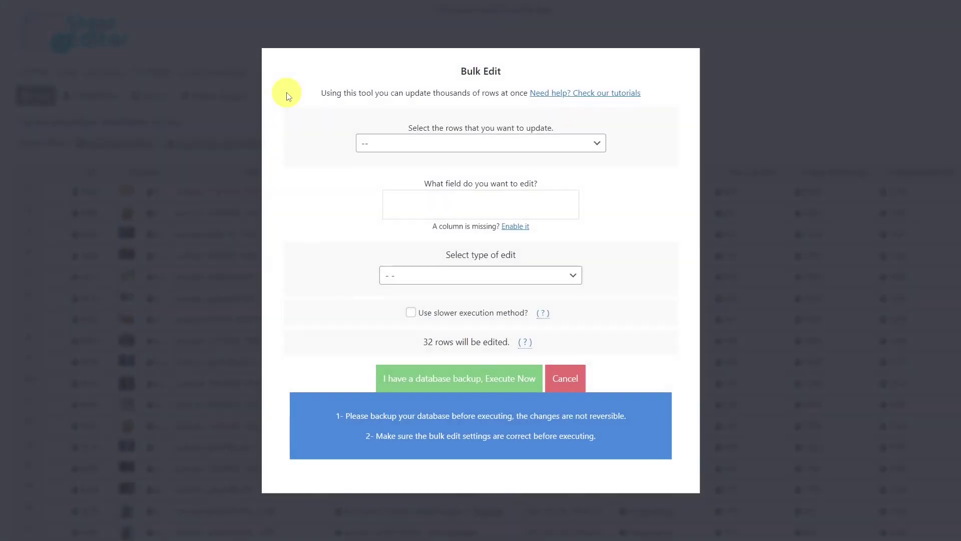
left_click(447, 146)
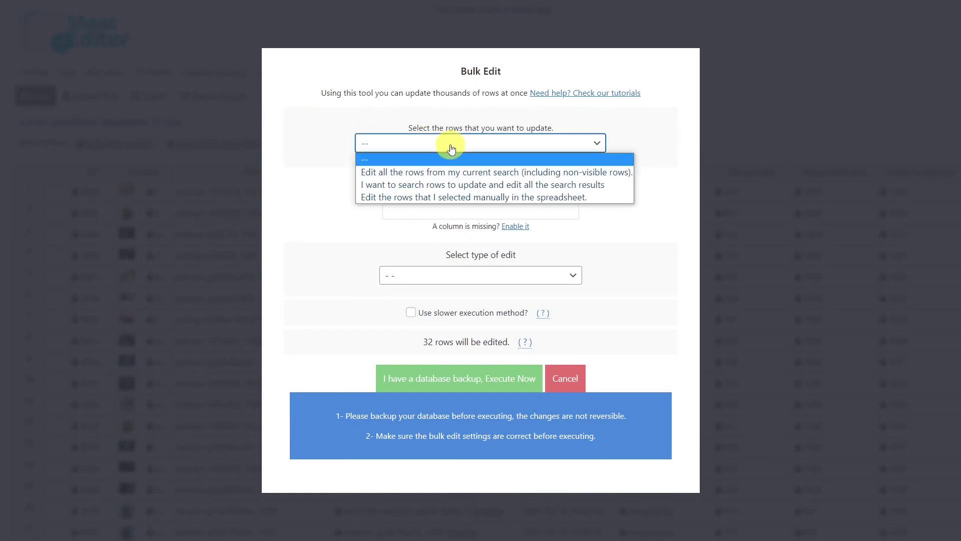
left_click(461, 173)
left_click(453, 203)
type("st")
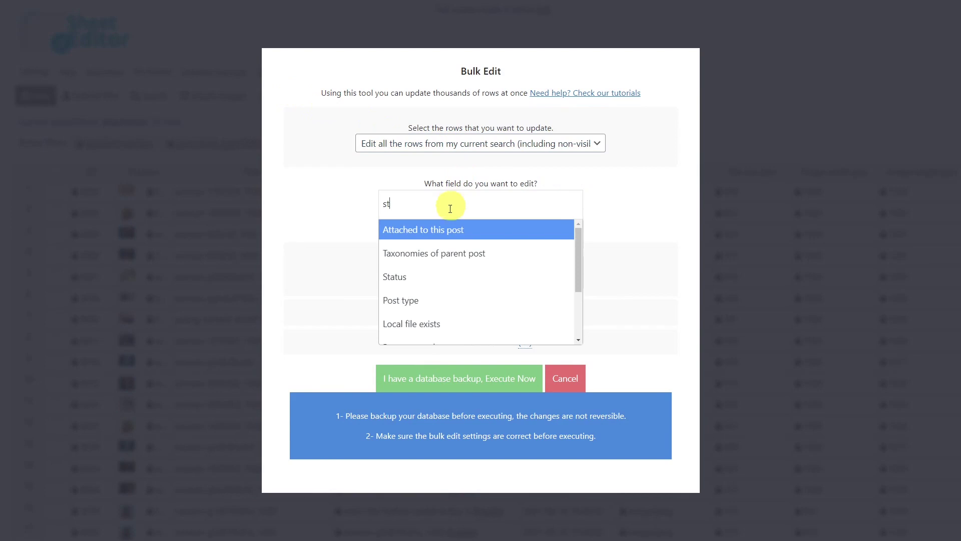
left_click(403, 275)
left_click(405, 274)
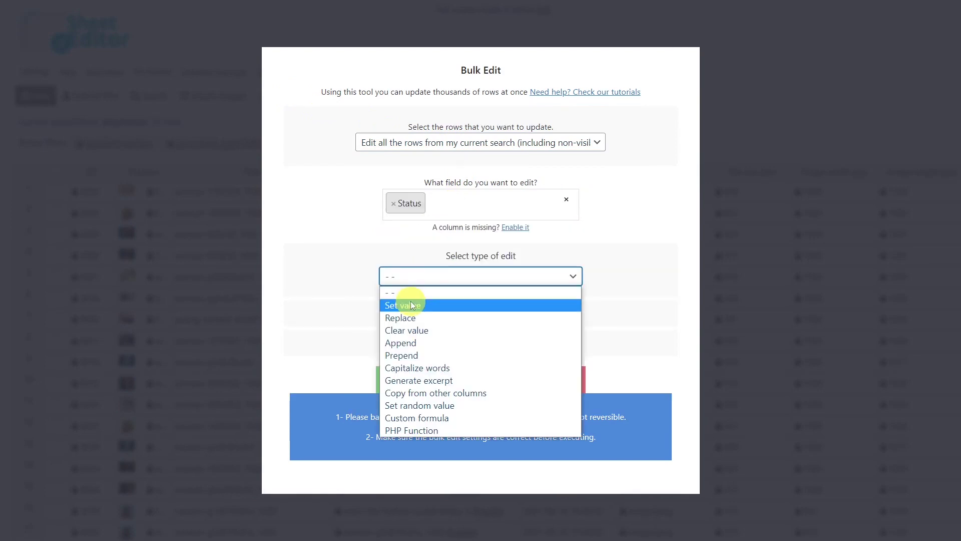
left_click(410, 305)
left_click(412, 300)
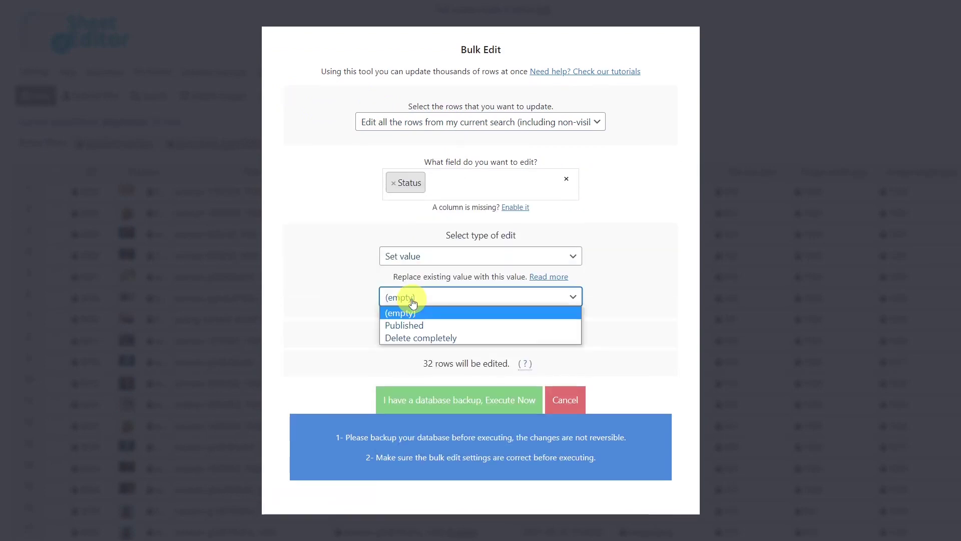
left_click(423, 339)
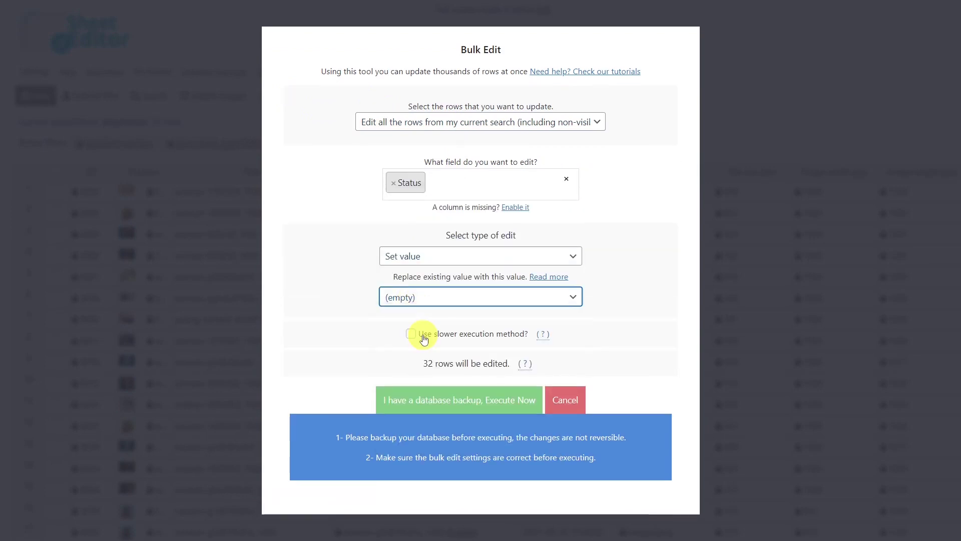
left_click(421, 404)
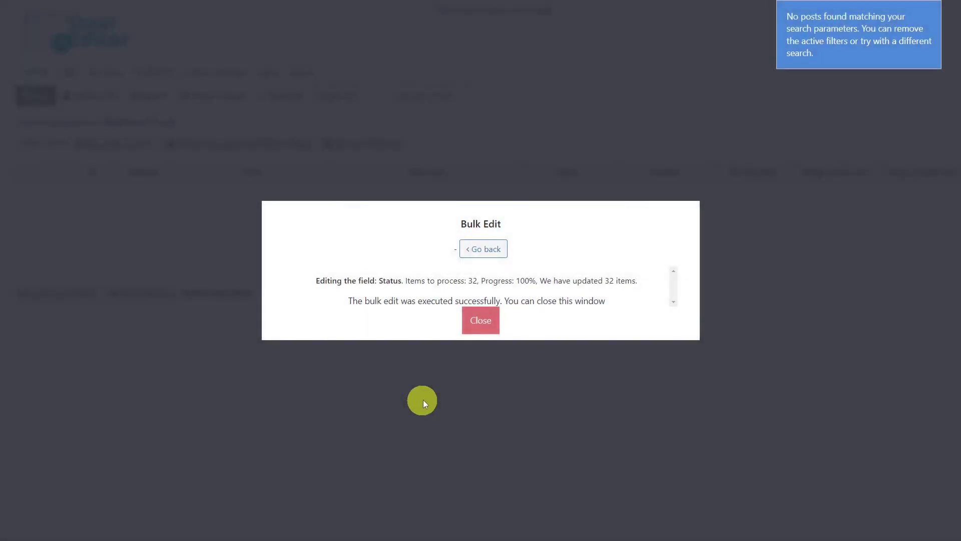
- Close the bulk edit success report to return to the spreadsheet
left_click(479, 322)
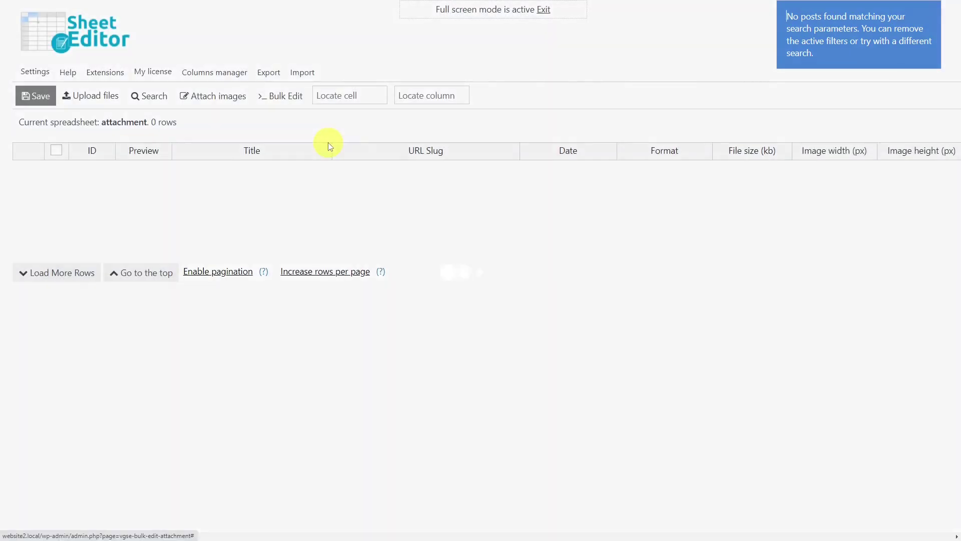